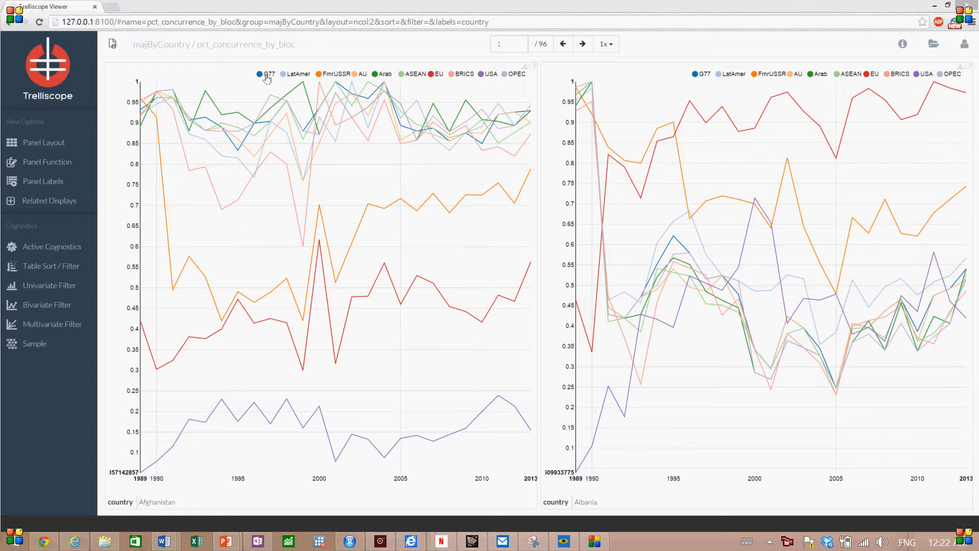
- Show only the G77, AU and USA lines in the Afghanistan panel
click(266, 78)
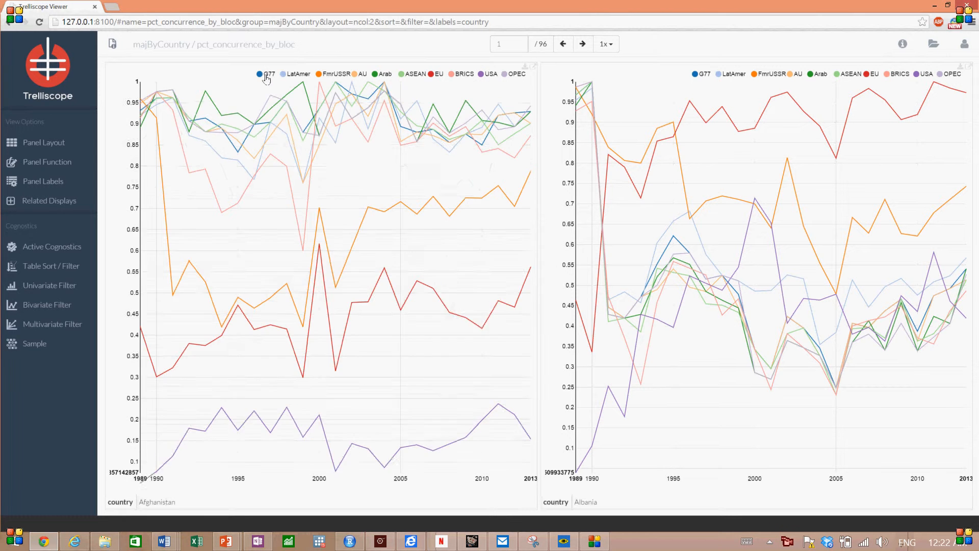
double_click(265, 76)
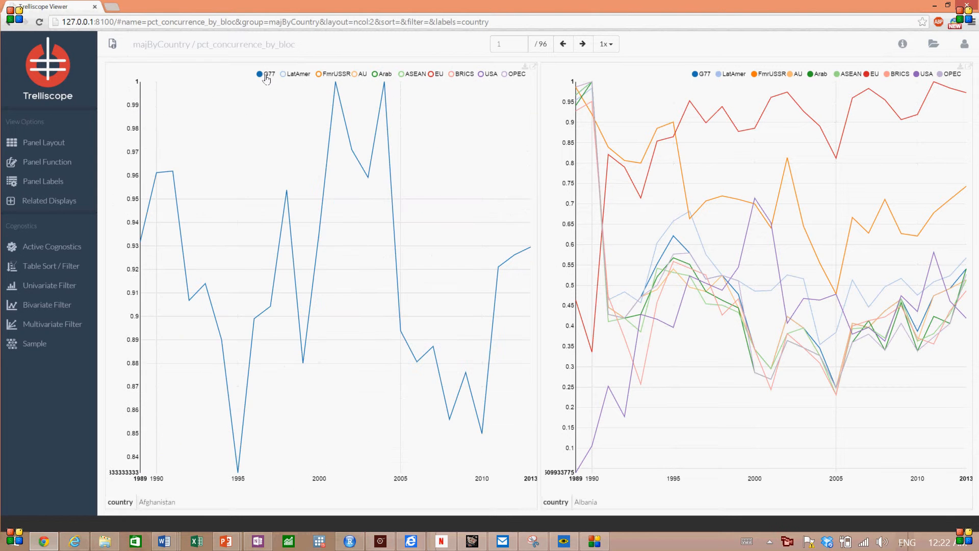
click(357, 75)
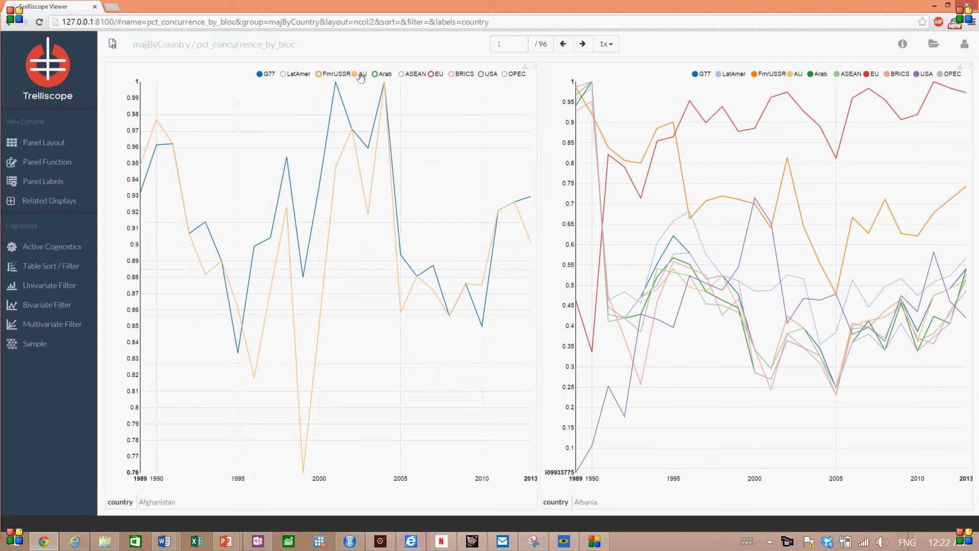
click(482, 75)
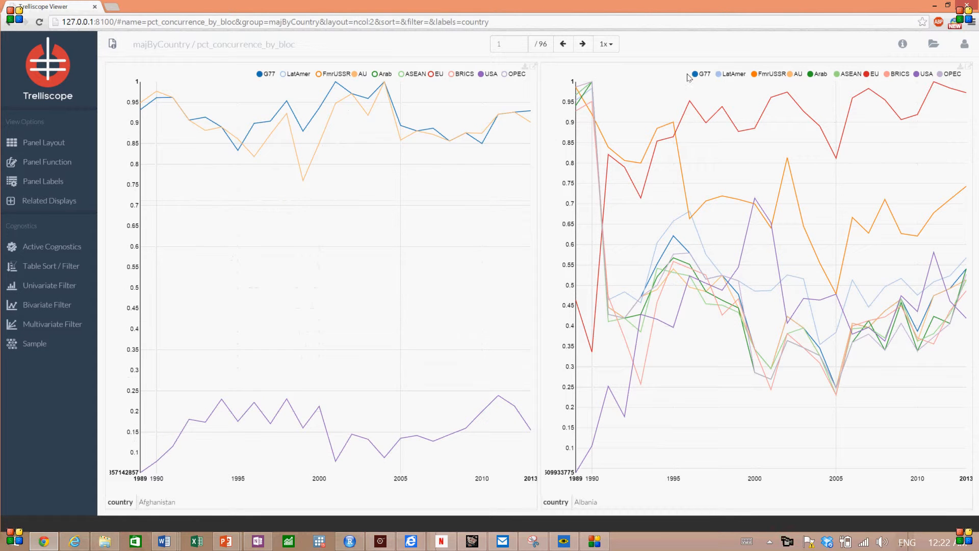
- Limit the Albania panel to the G77, AU and USA lines
double_click(704, 79)
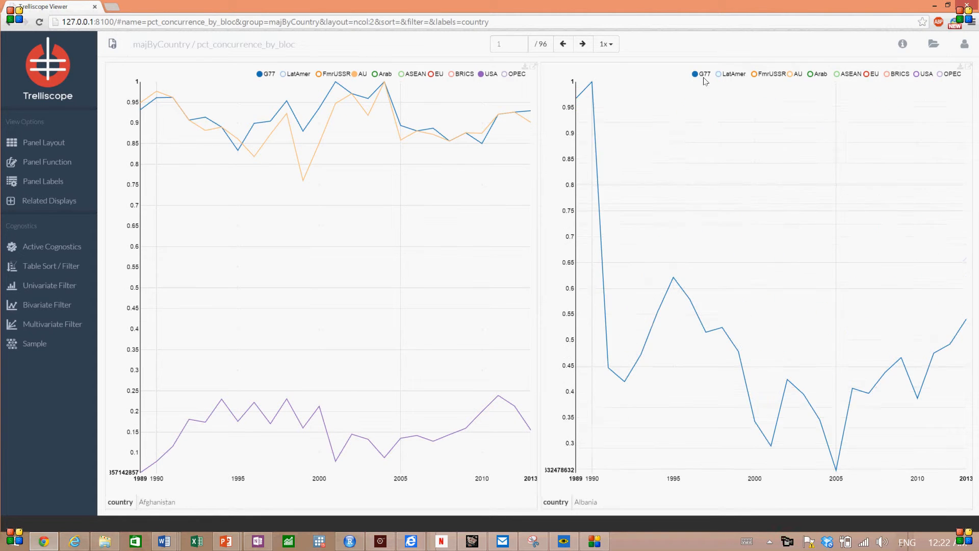
click(793, 75)
click(926, 76)
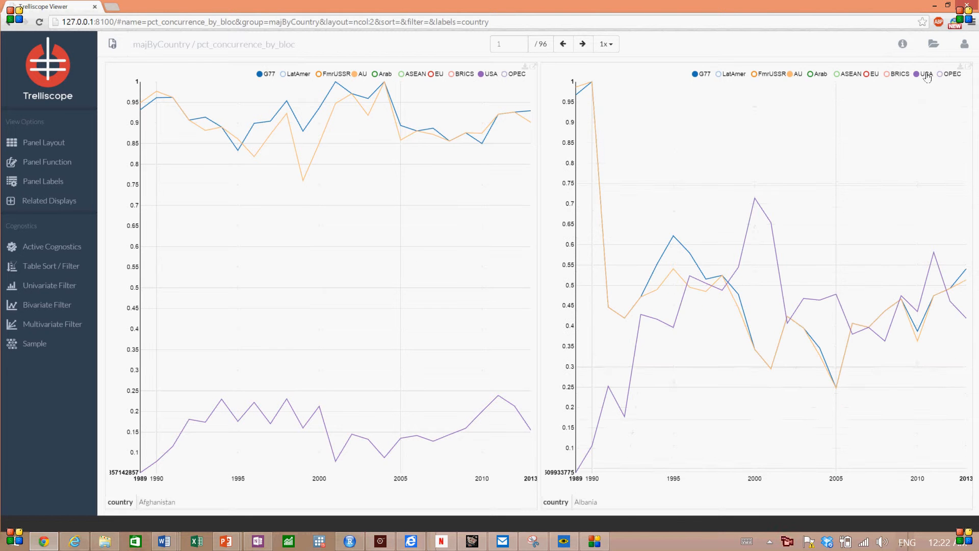
- Browse forward through the country panels to page 4, with Argentina and Armenia
click(582, 45)
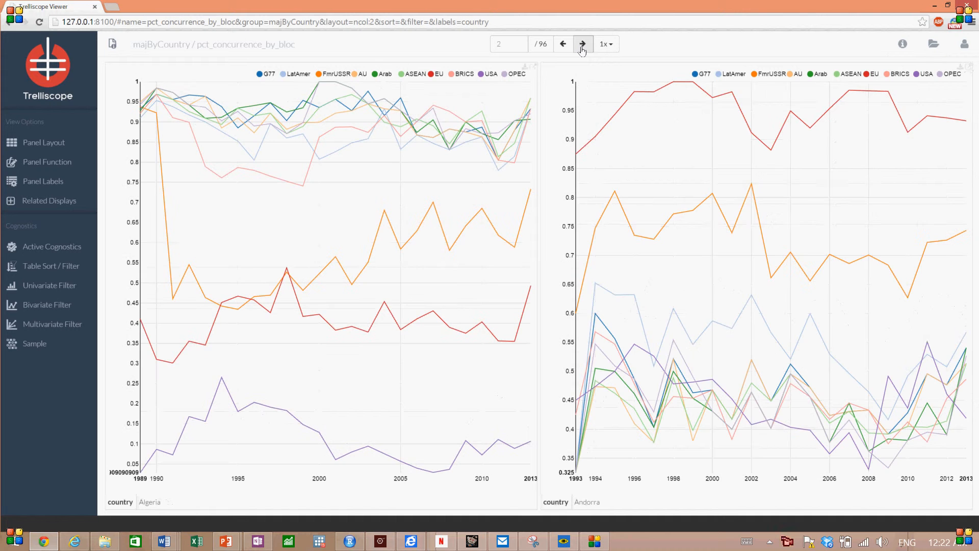
click(583, 44)
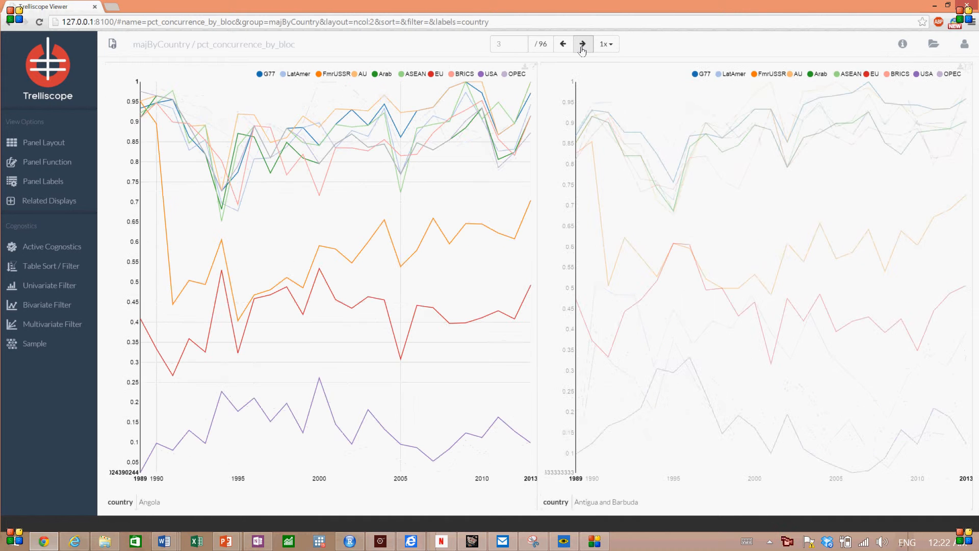
click(583, 45)
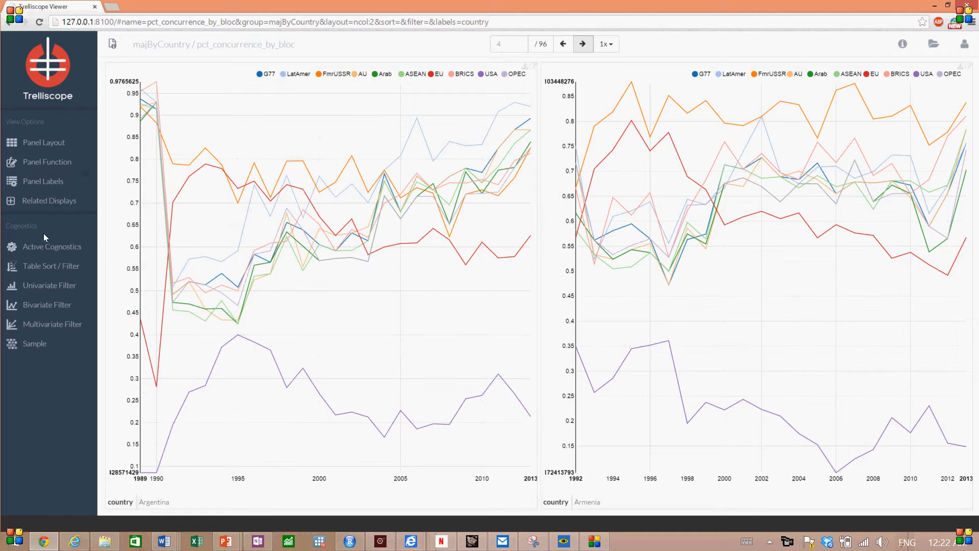
- Activate the meanAU, diffAU, inBRICS, meanUSA and diffUSA cognostics for sorting and filtering, and apply the selection
click(42, 248)
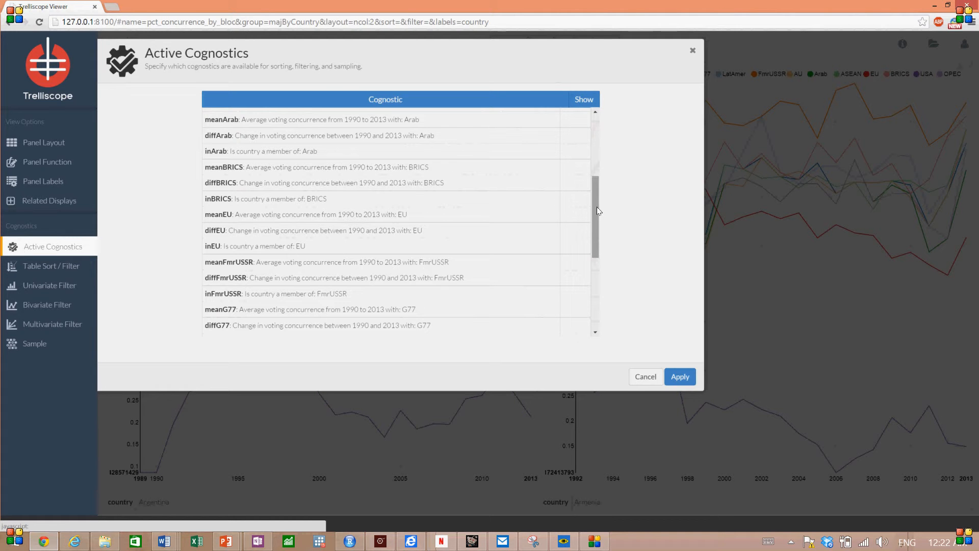
drag(598, 211, 593, 167)
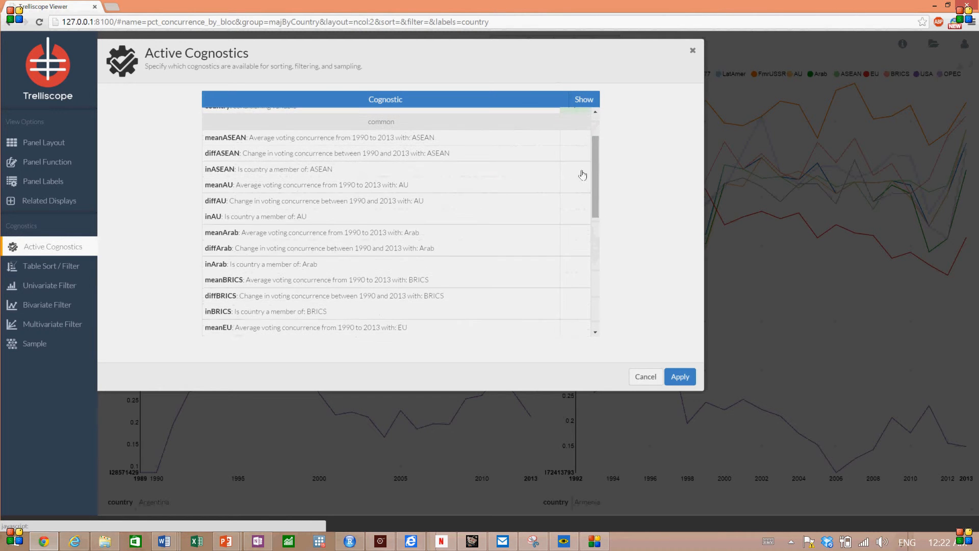
click(571, 185)
click(572, 203)
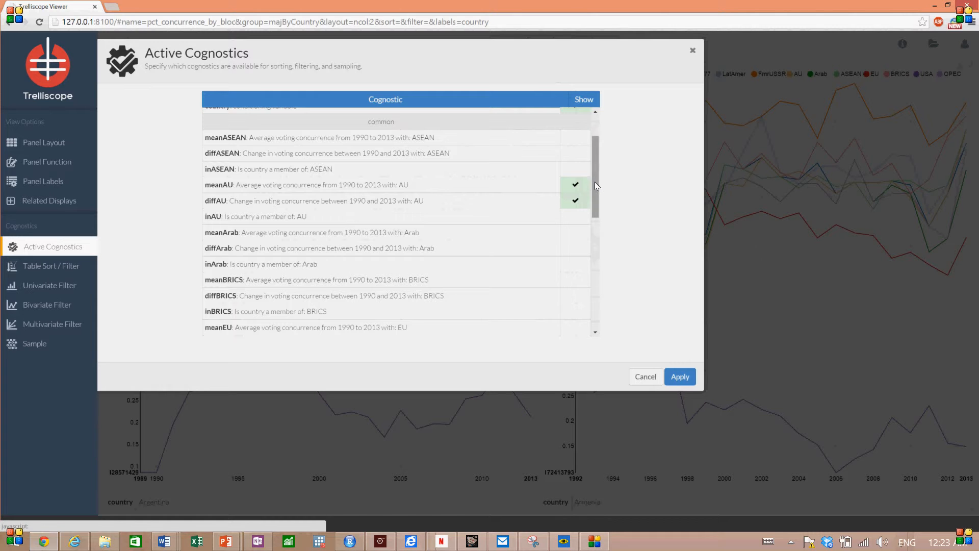
drag(595, 181, 595, 217)
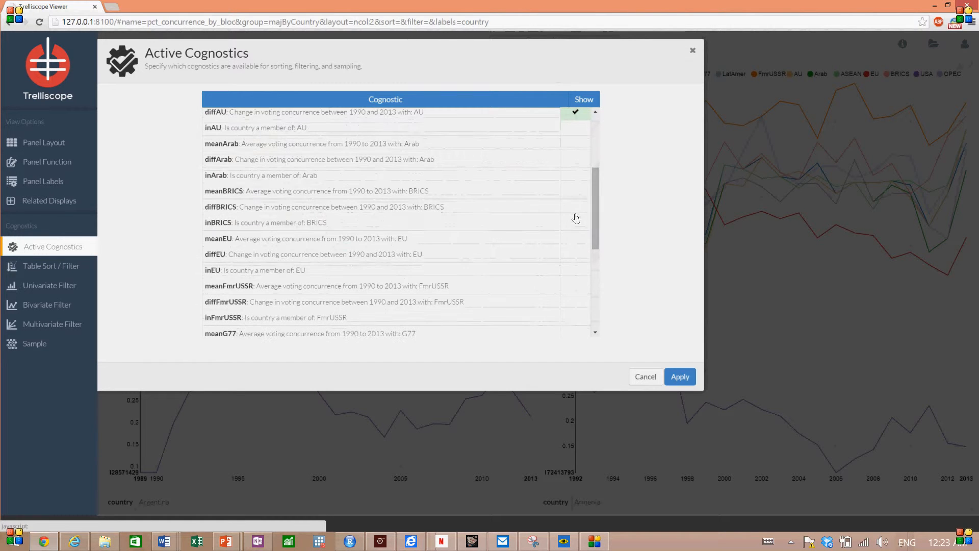
click(571, 225)
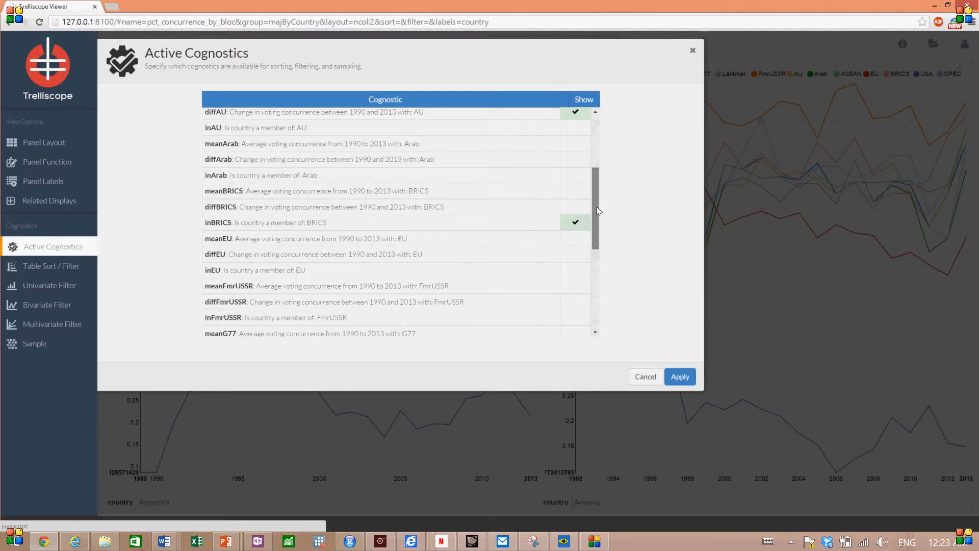
drag(597, 207, 594, 295)
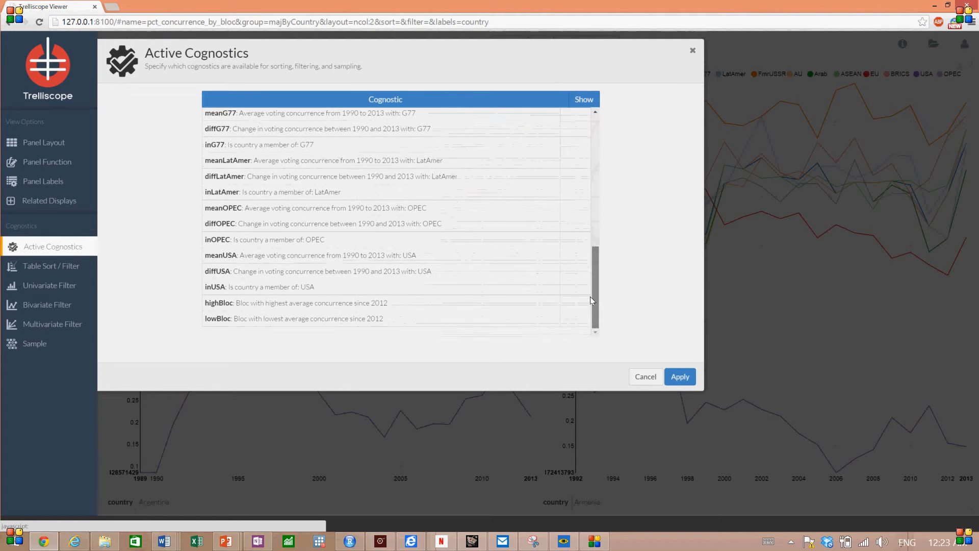
click(571, 274)
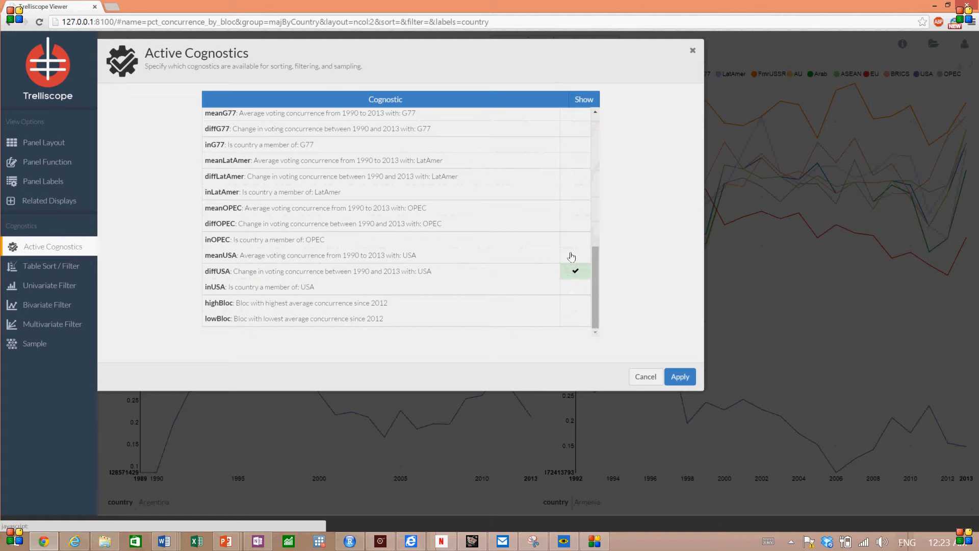
click(571, 256)
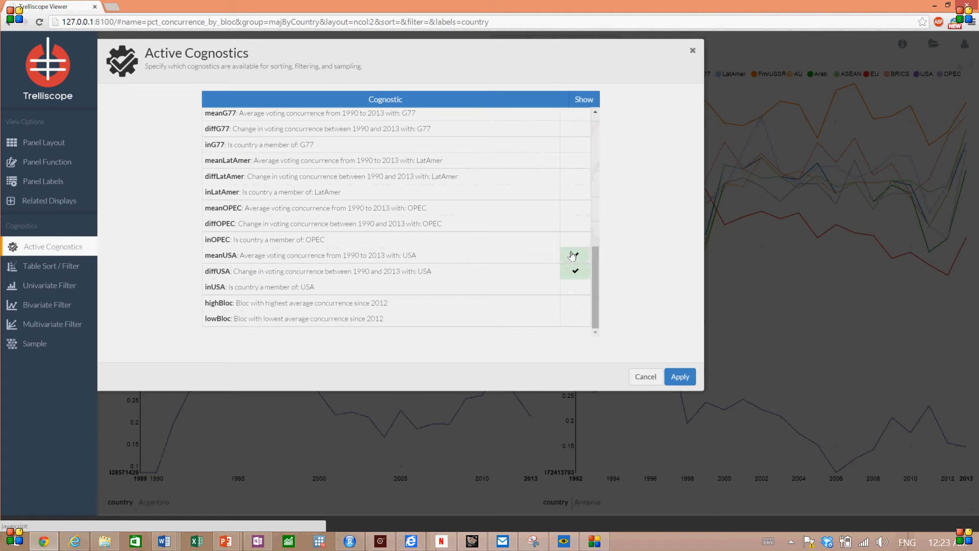
click(681, 378)
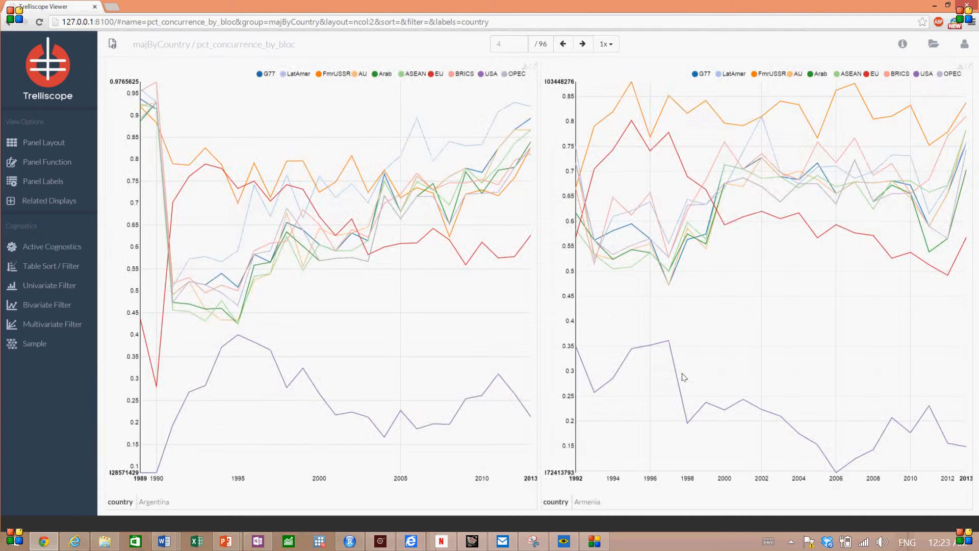
- Add meanUSA, diffUSA, meanAU and diffAU to the labels displayed underneath each panel
click(36, 184)
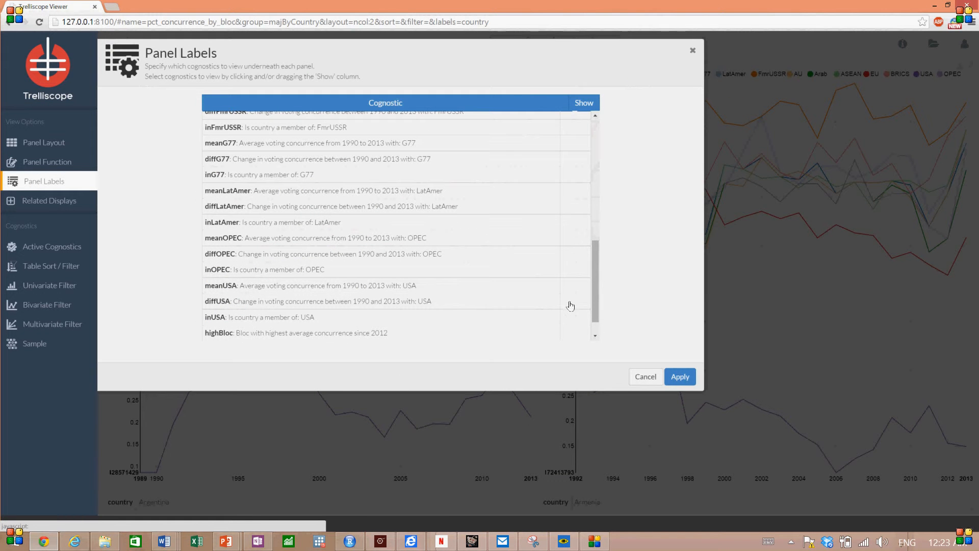
click(571, 304)
click(568, 287)
drag(595, 281, 580, 186)
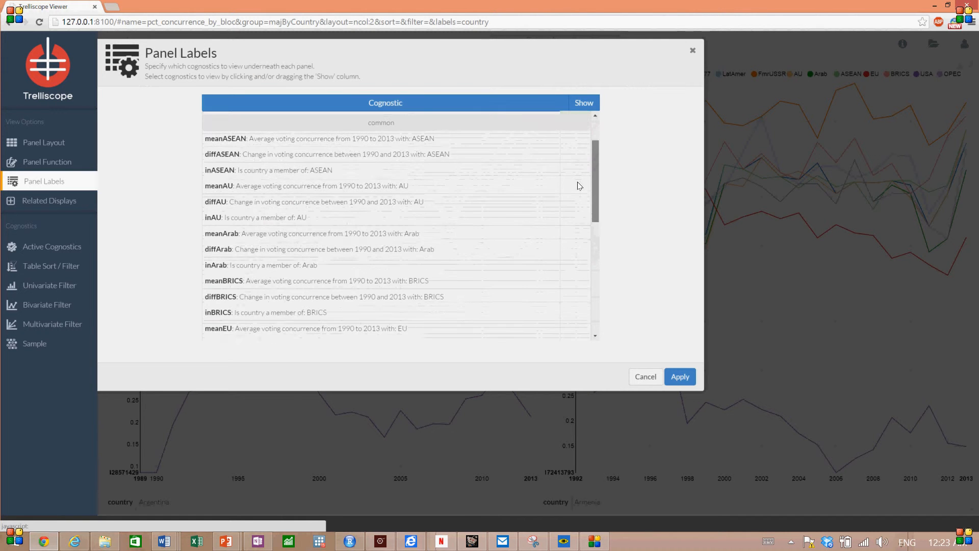
click(572, 187)
click(571, 201)
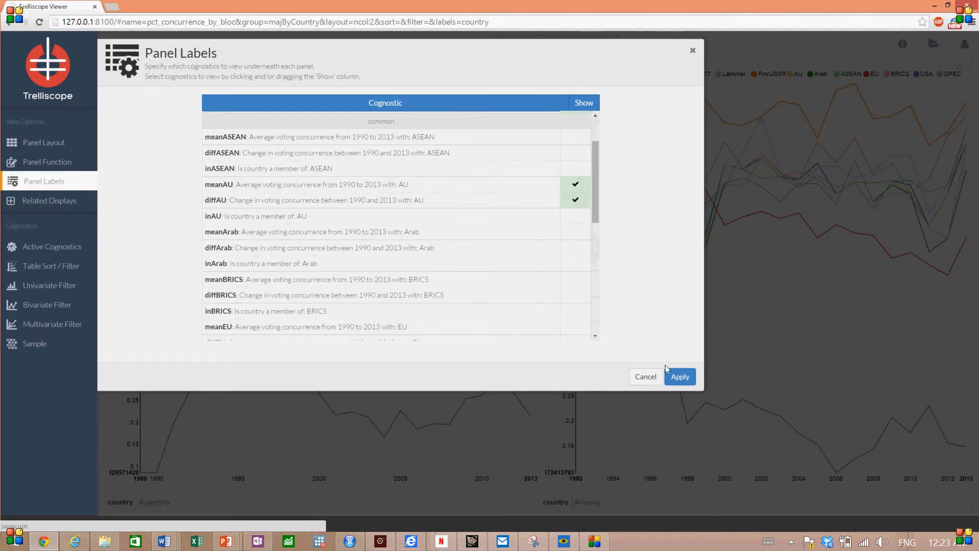
click(674, 377)
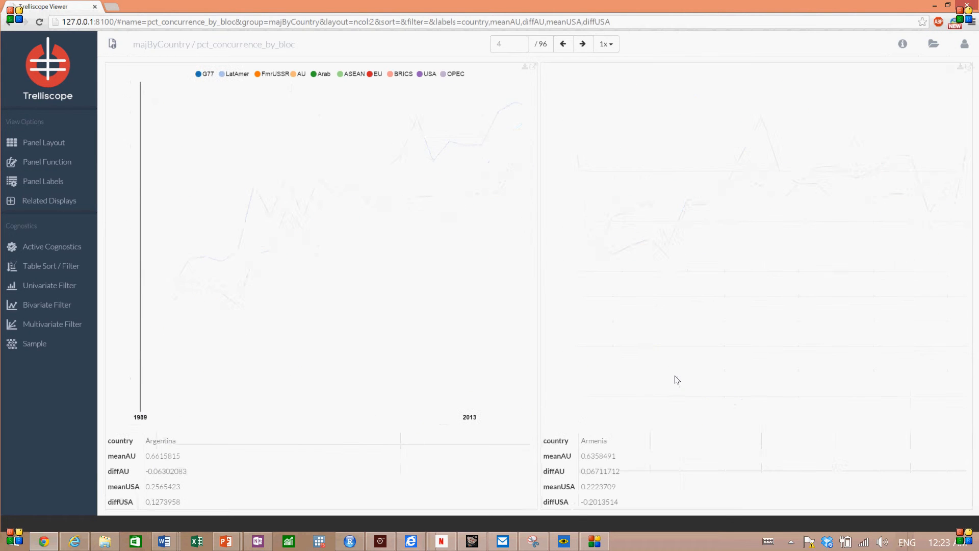
- Filter the panels to countries with inBRICS set to yes and sort them by meanAU in descending order
click(55, 269)
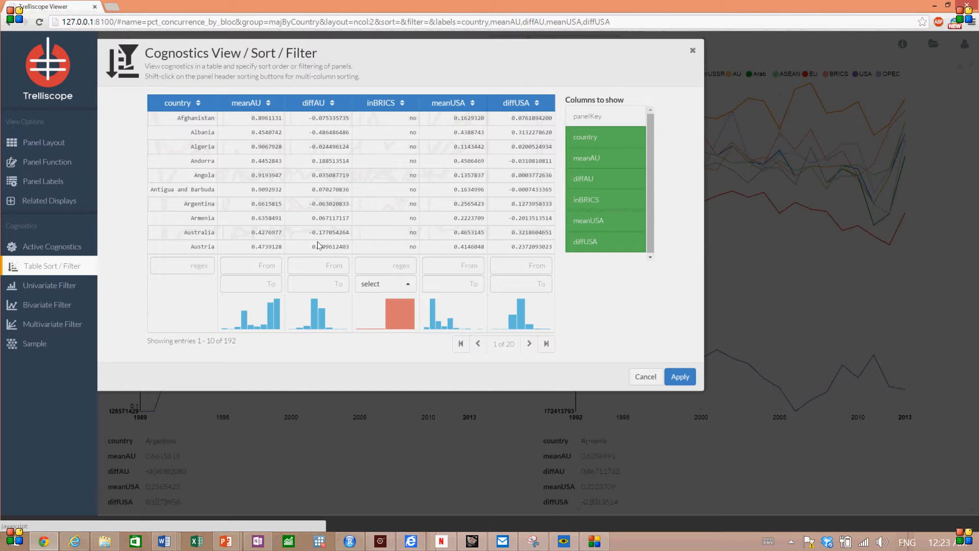
click(386, 284)
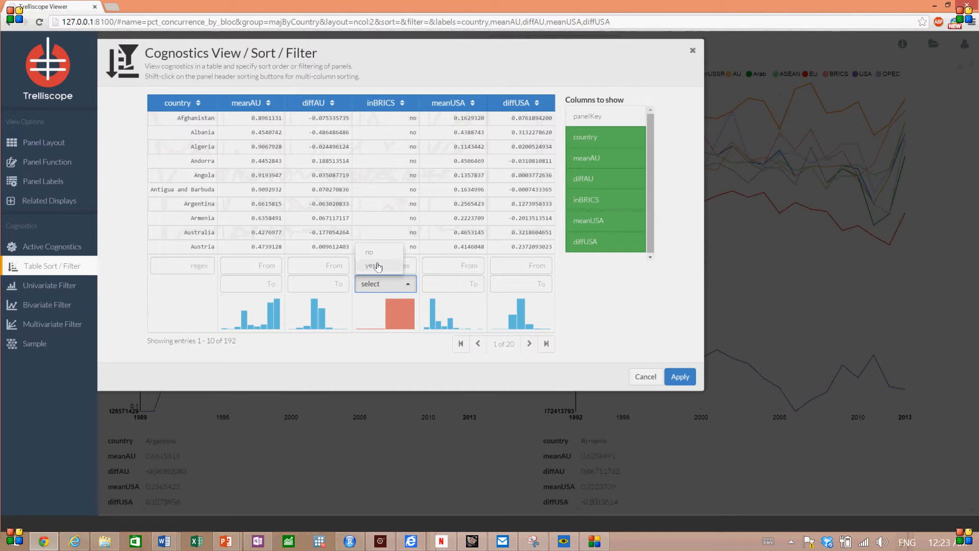
click(378, 266)
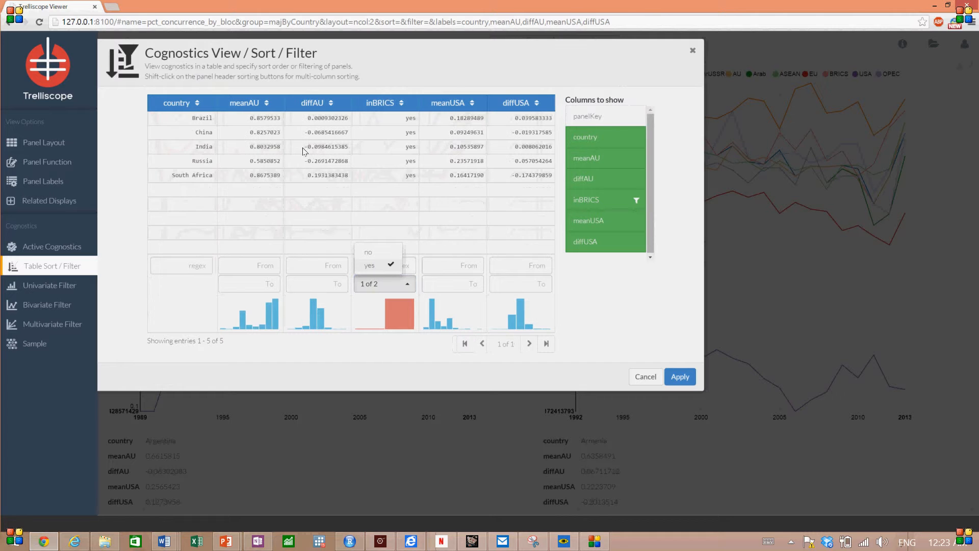
click(442, 220)
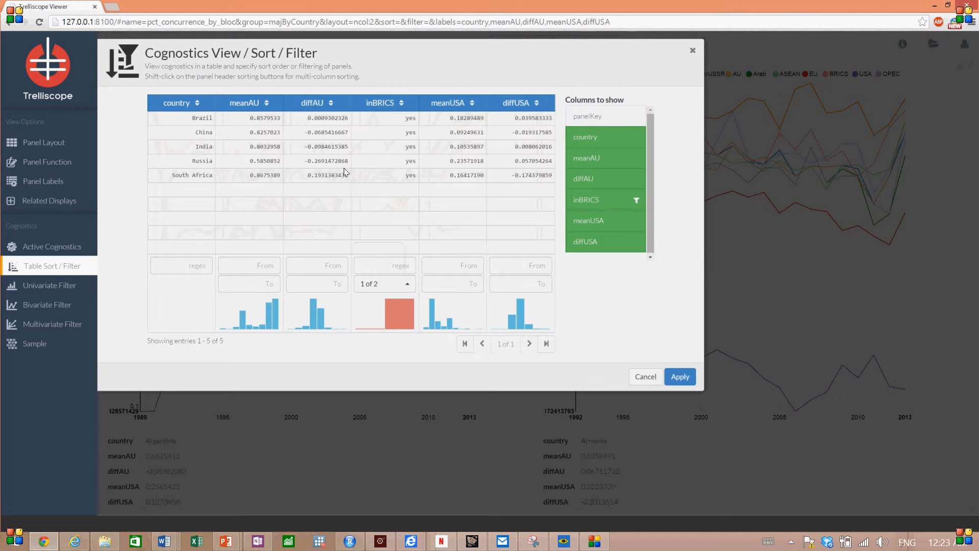
click(264, 104)
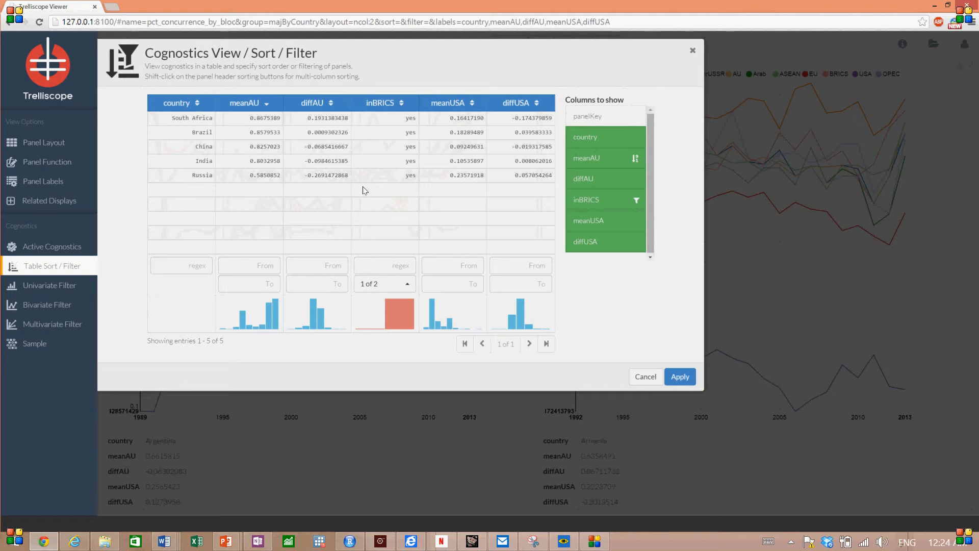
click(674, 378)
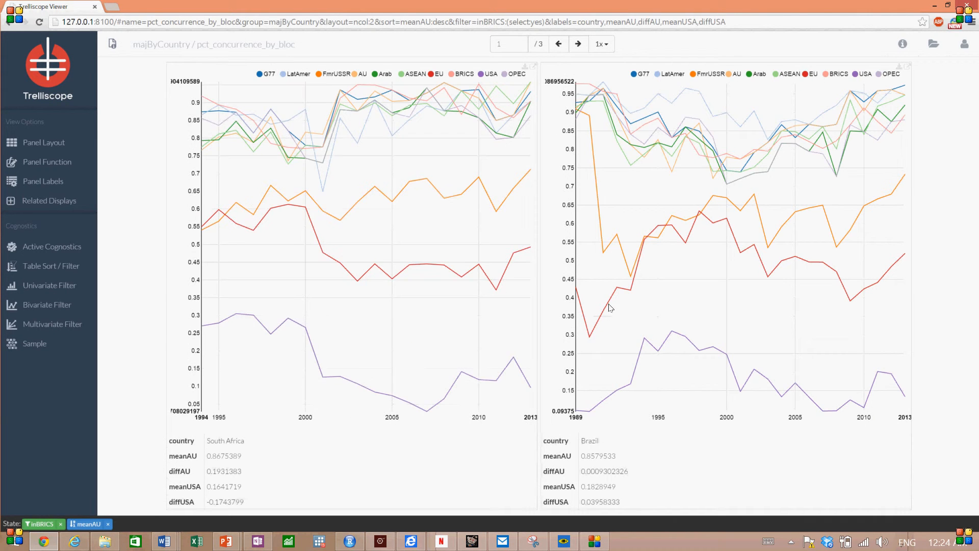
- Show only the G77, AU and USA lines in the South Africa panel
double_click(259, 74)
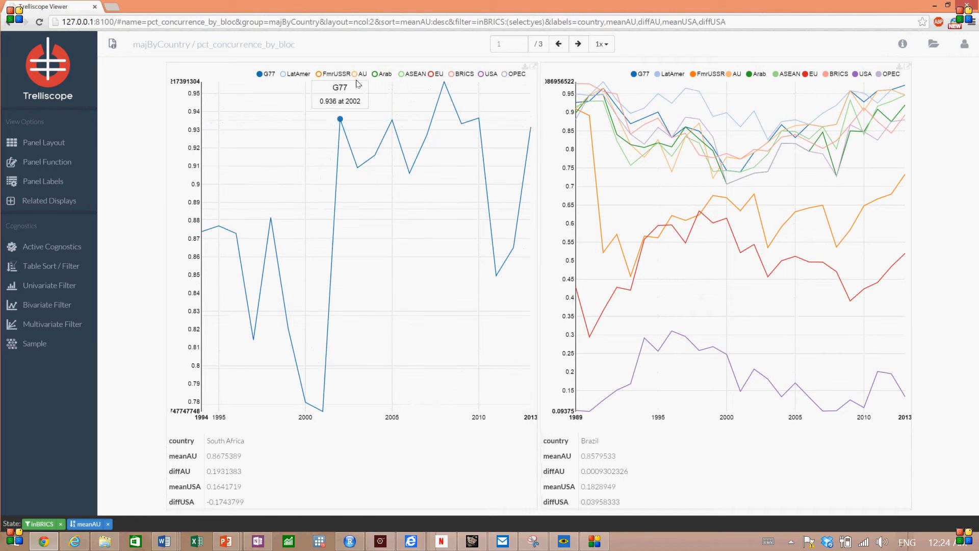
click(357, 74)
click(488, 75)
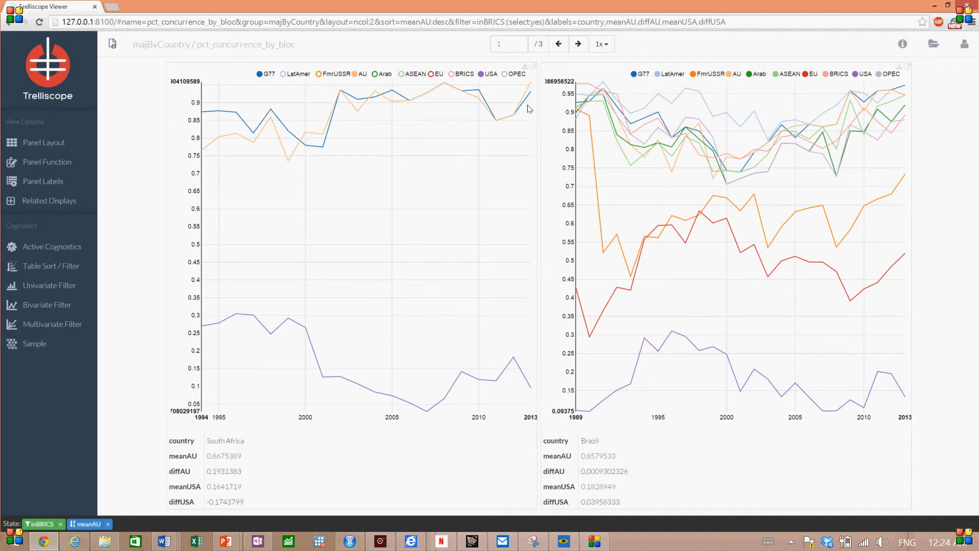
- Limit the Brazil panel to the G77, AU and USA lines
double_click(633, 75)
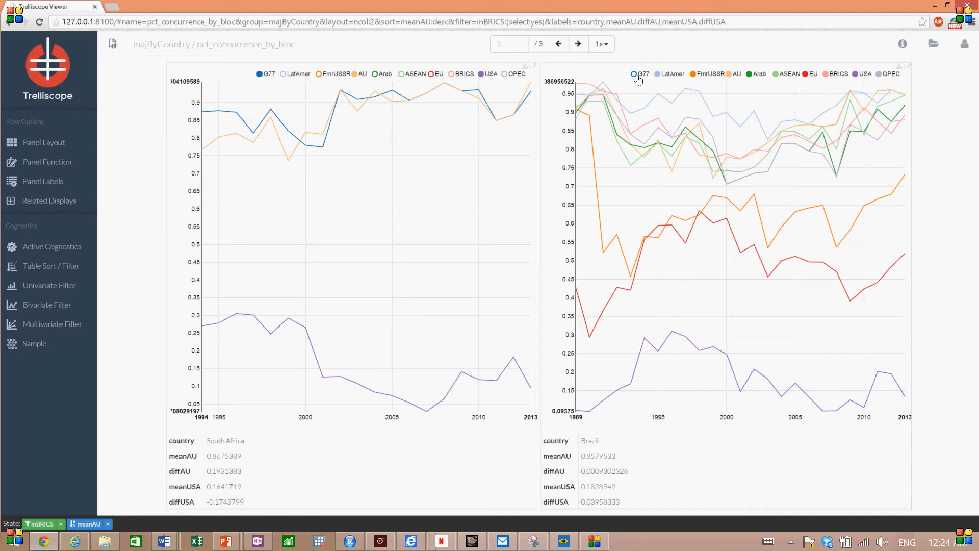
click(734, 74)
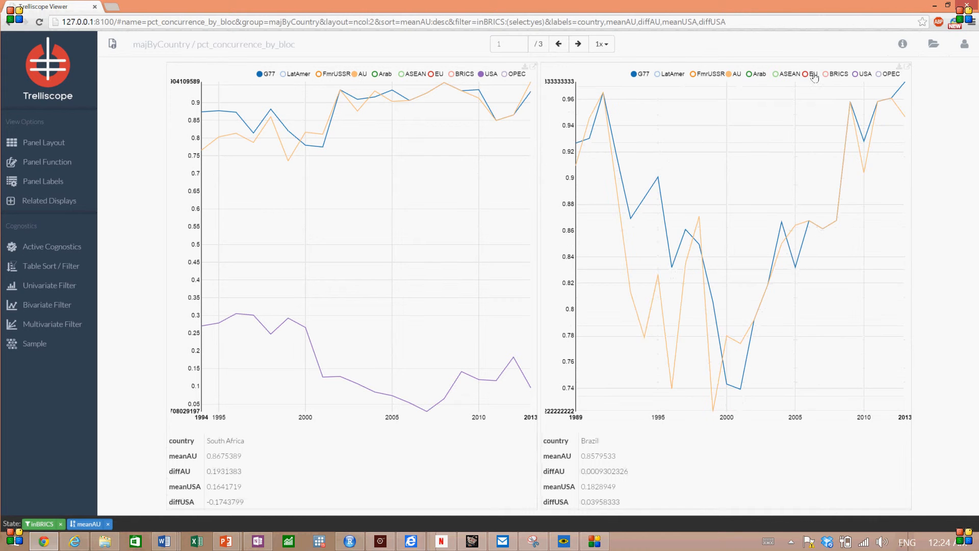
click(860, 76)
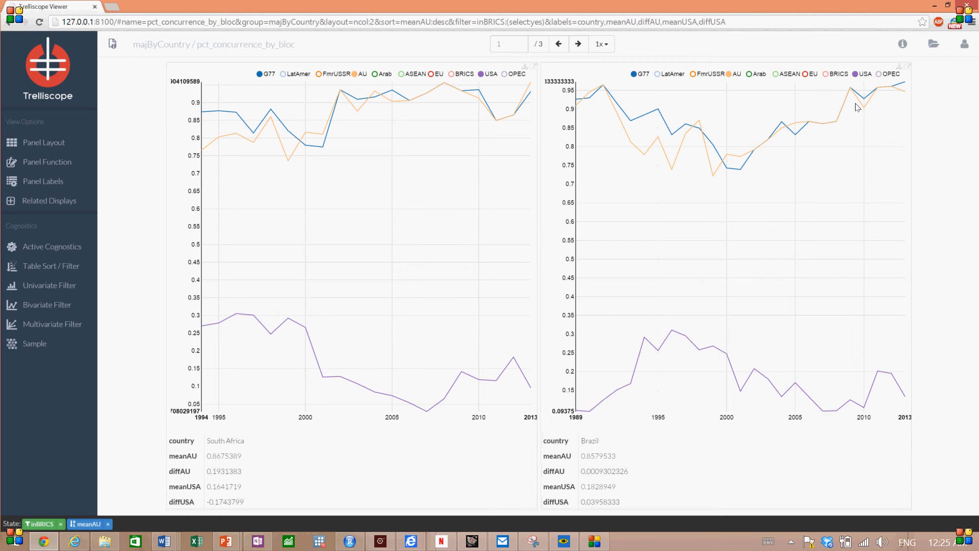
- Go to page 2 of the filtered panels and show only the G77, AU and USA lines for China
click(577, 44)
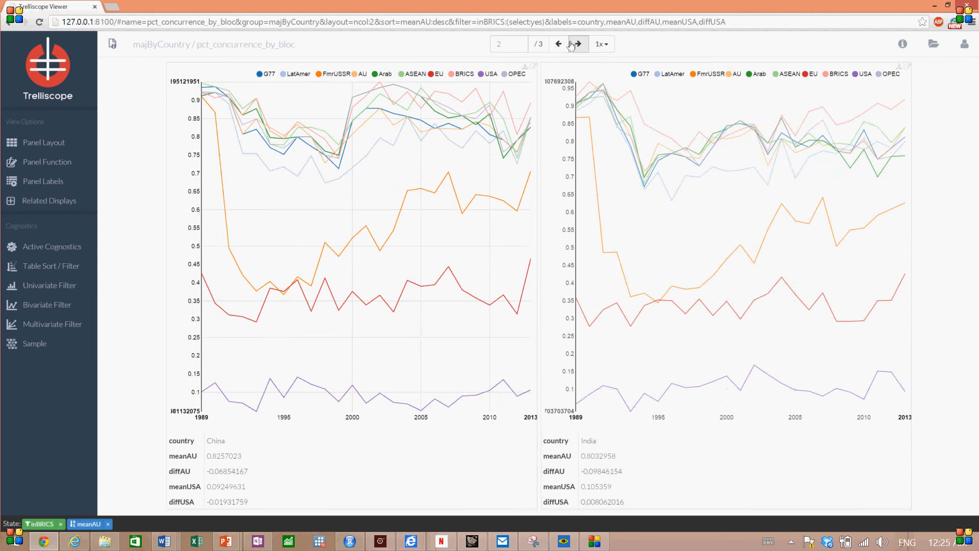
double_click(264, 76)
click(354, 76)
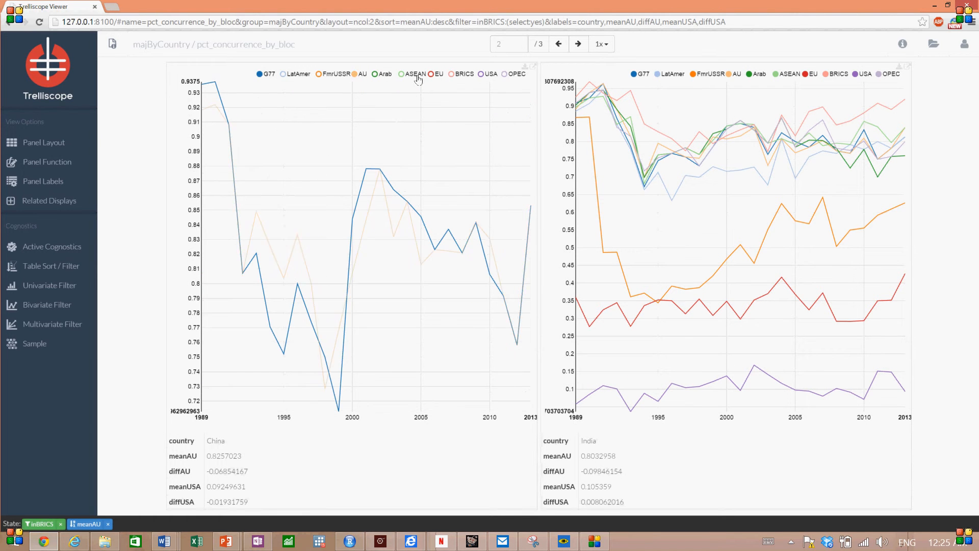
click(482, 75)
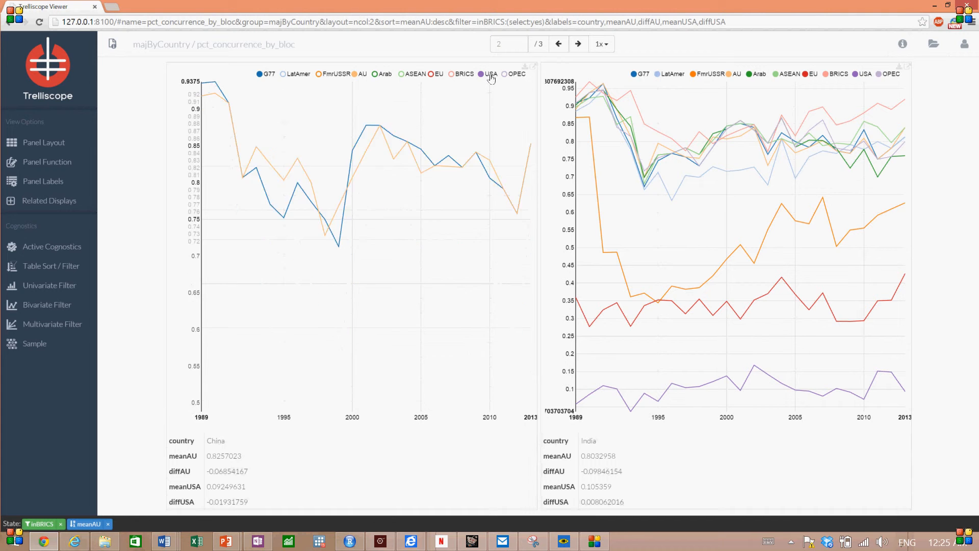
- Reduce the India panel to the G77, AU and USA lines
double_click(637, 74)
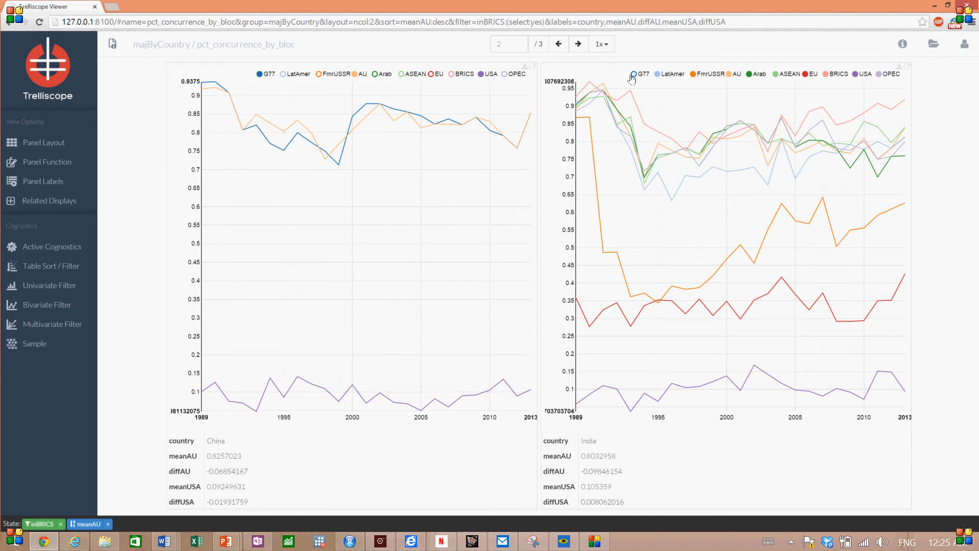
click(731, 74)
click(857, 74)
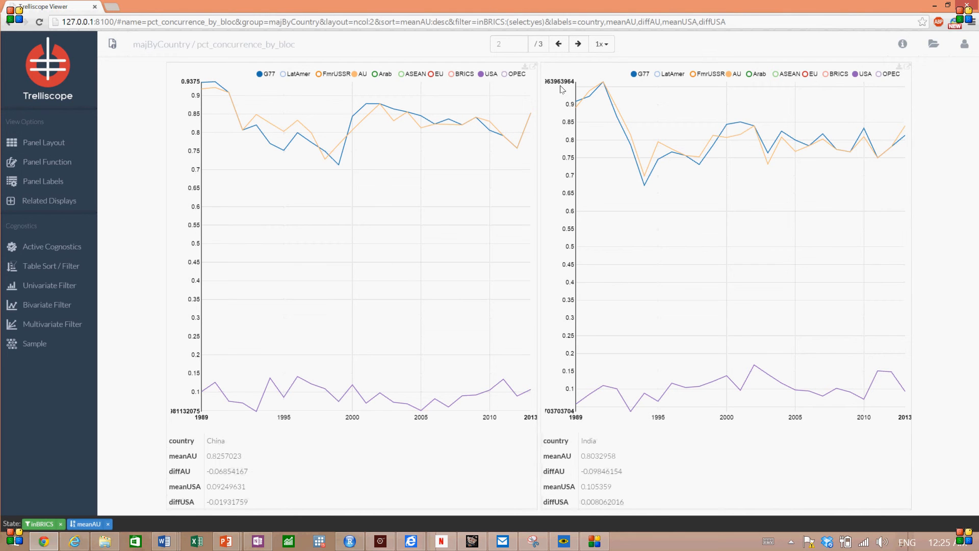
- Go to page 3 of the filtered panels and show only the G77, AU and USA lines for Russia
click(577, 44)
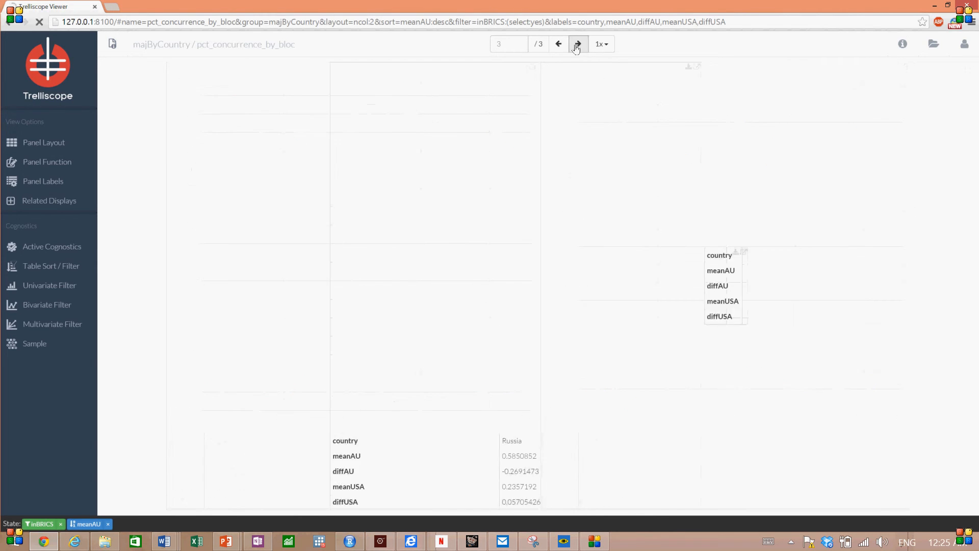
click(437, 75)
double_click(439, 75)
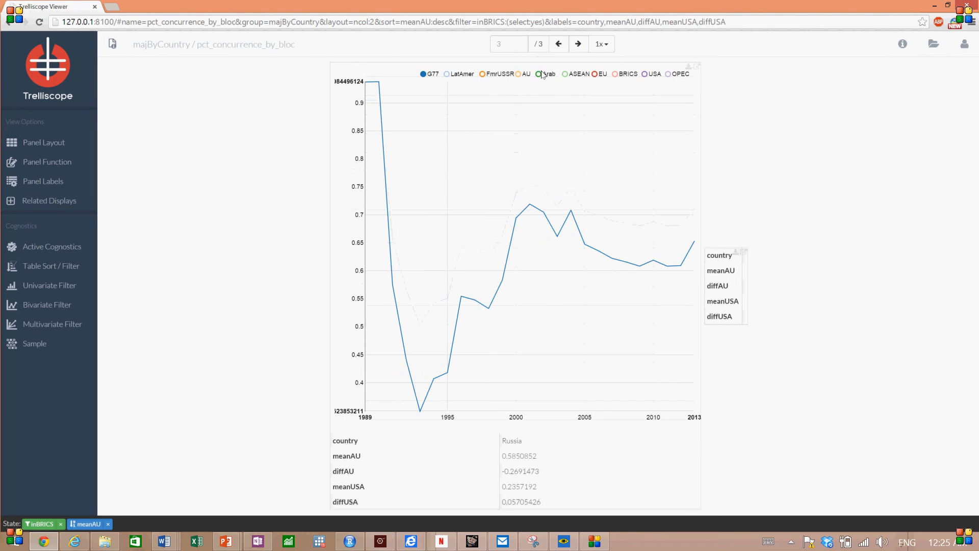
click(522, 74)
click(646, 75)
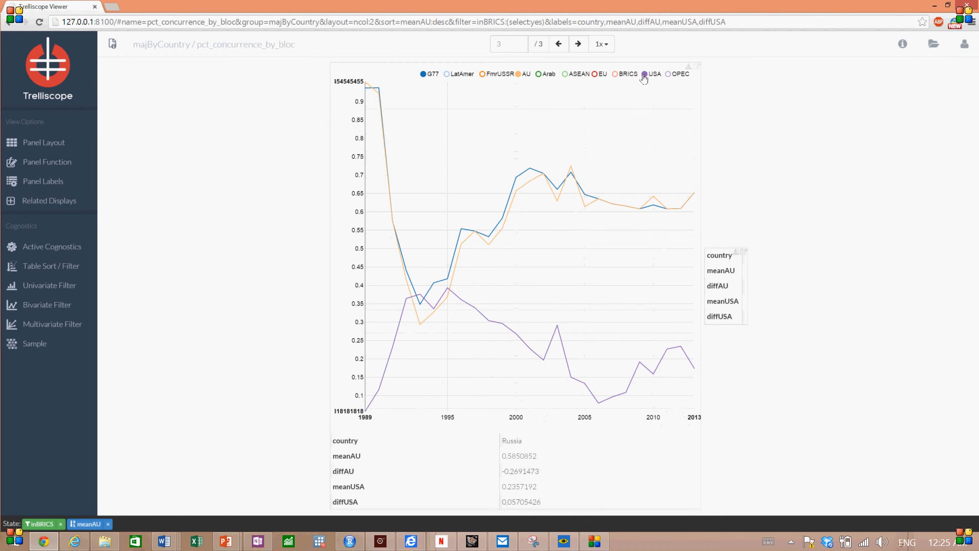
- Return to page 1 of the panels and show only the AU and USA lines for South Africa
click(559, 47)
click(559, 47)
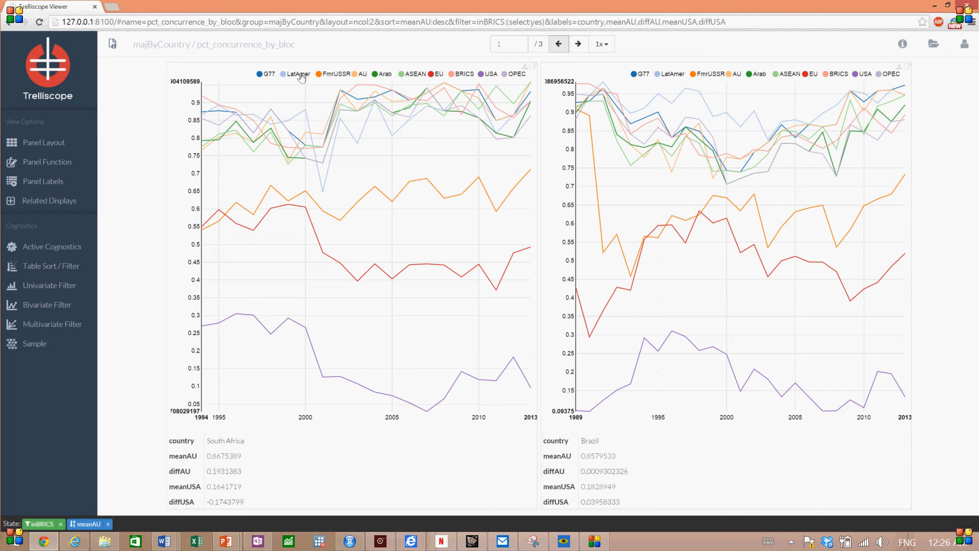
double_click(360, 74)
click(485, 75)
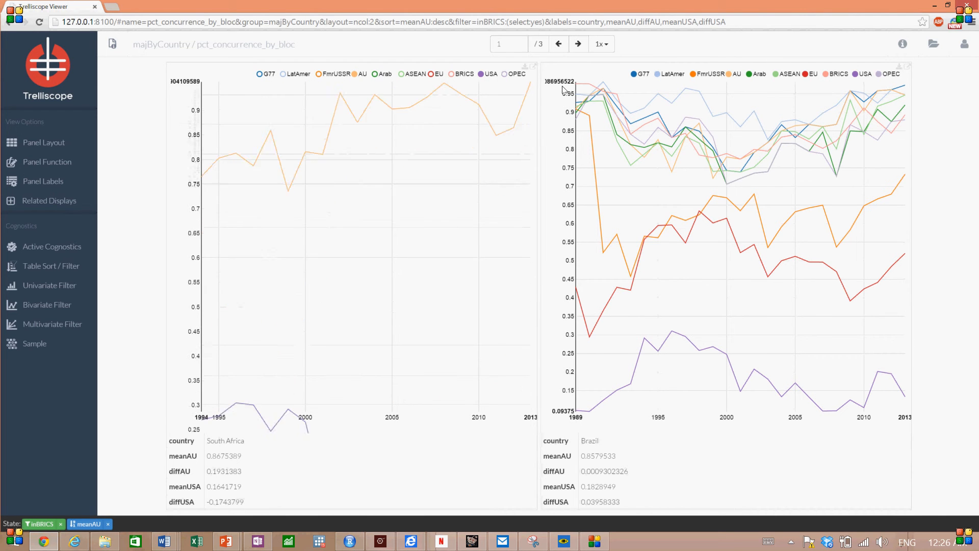
- Limit the Brazil panel to the AU and USA lines and inspect the AU line's values in the South Africa panel
double_click(735, 75)
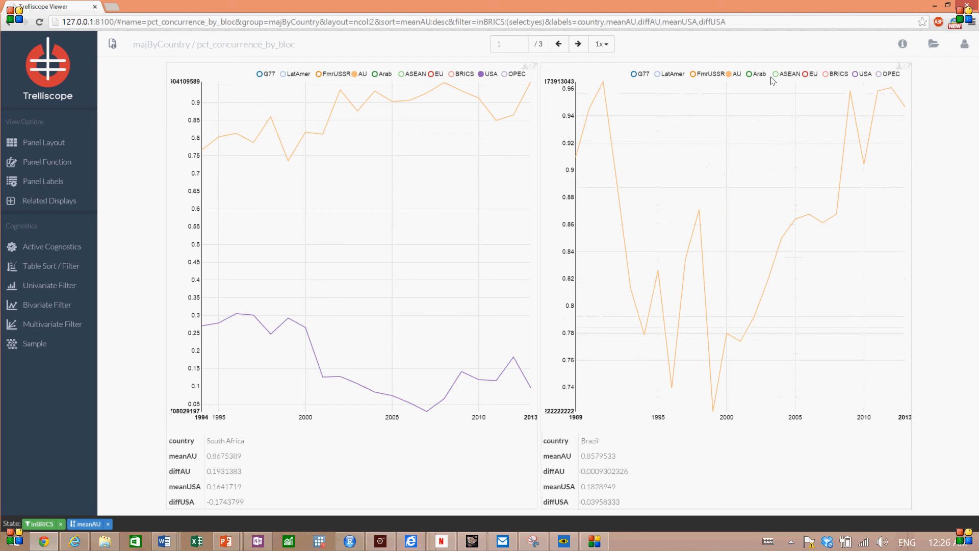
click(862, 75)
mouse_move(644, 151)
mouse_move(516, 113)
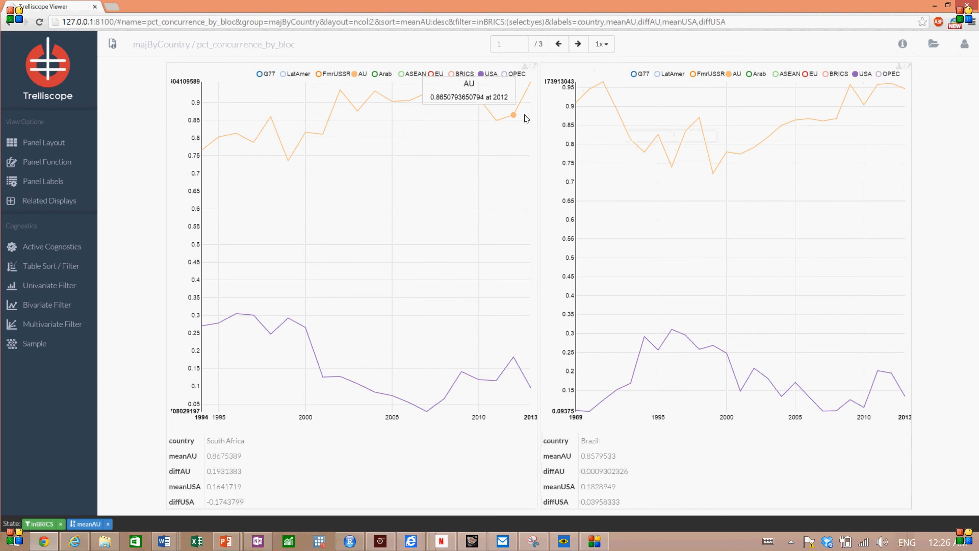